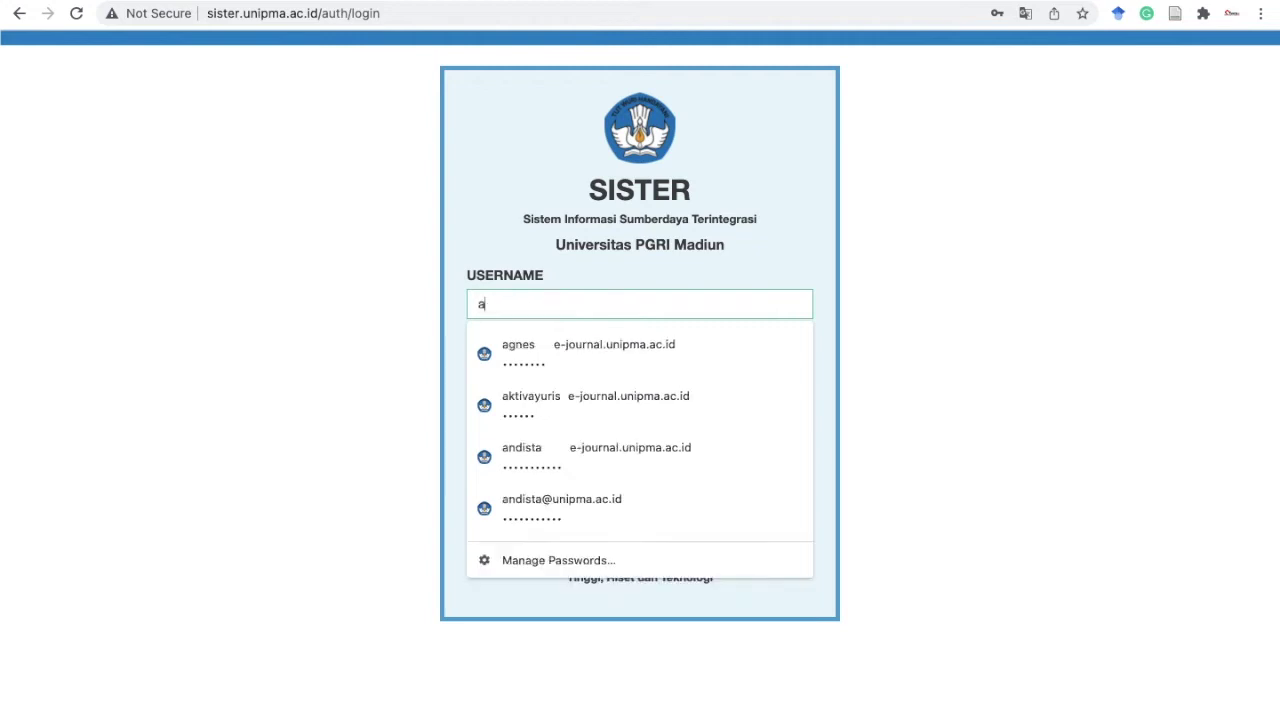
Step: Log in to SISTER with the saved account's username and password
left_click(590, 400)
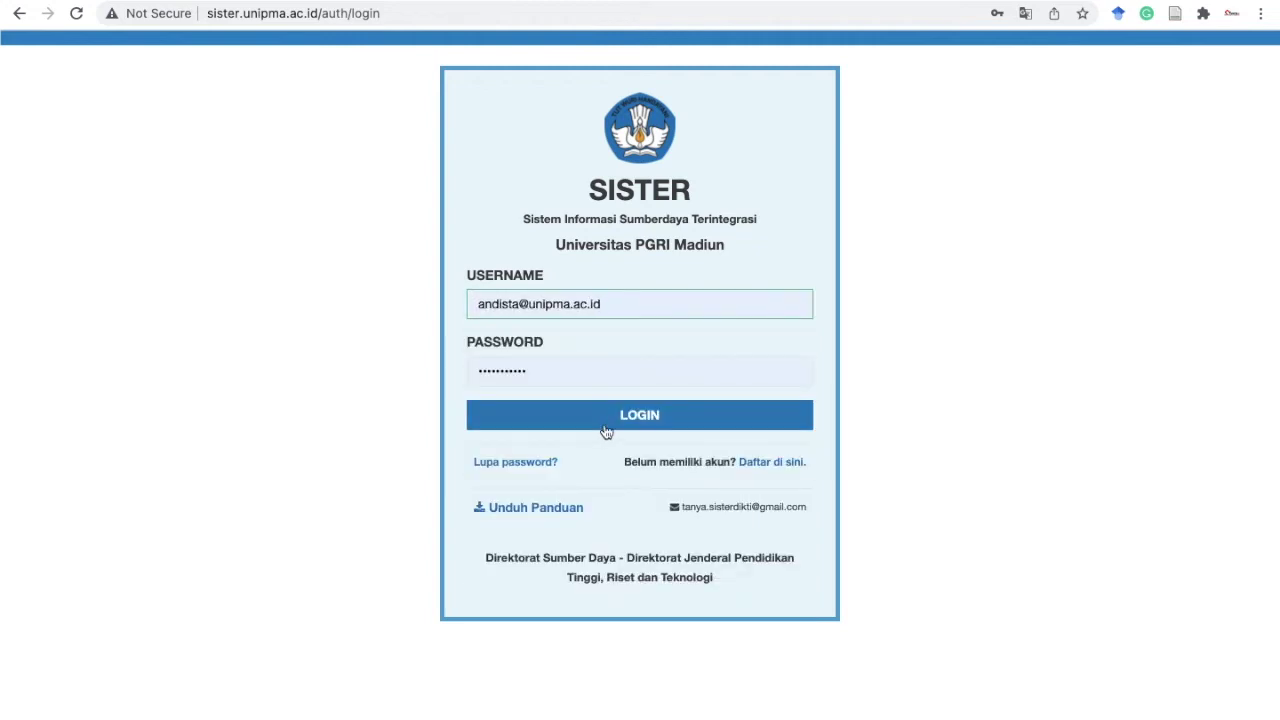
left_click(589, 416)
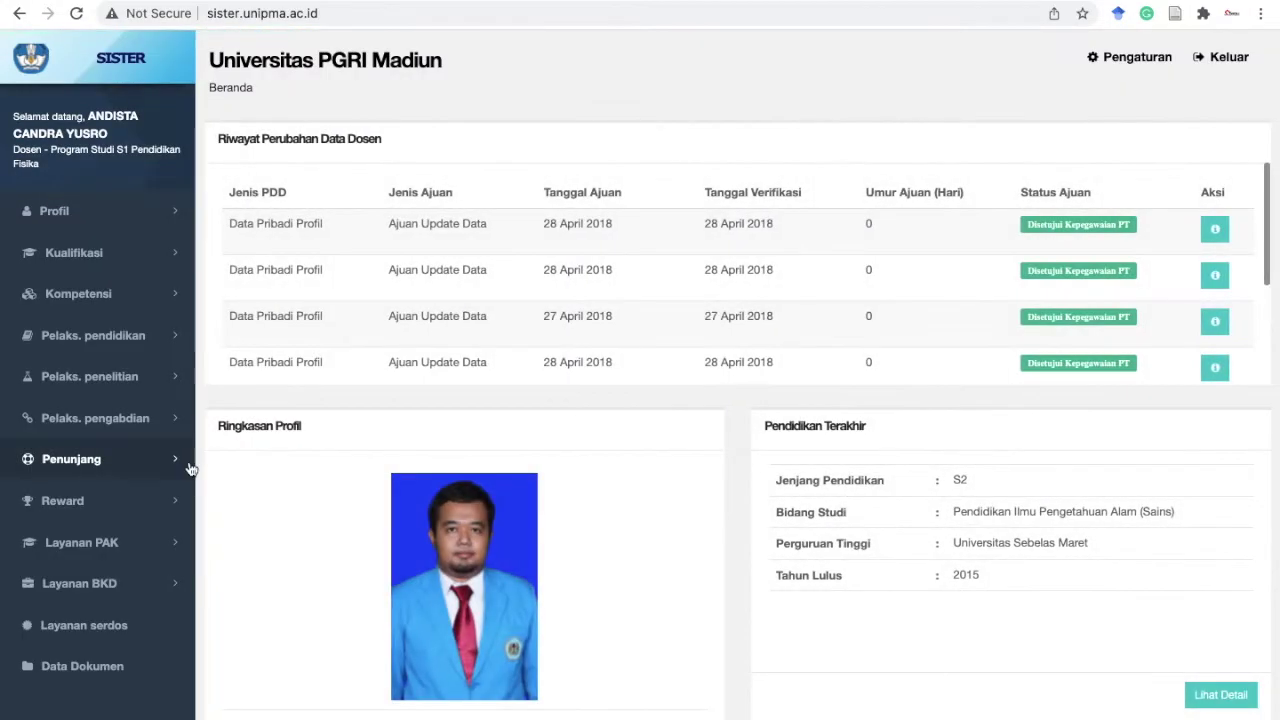
Step: Open the Layanan BKD activity recap and show the Pelaksanaan Pendidikan section of the 2021/2022 Ganjil performance report
scroll(271, 489, "down", 1)
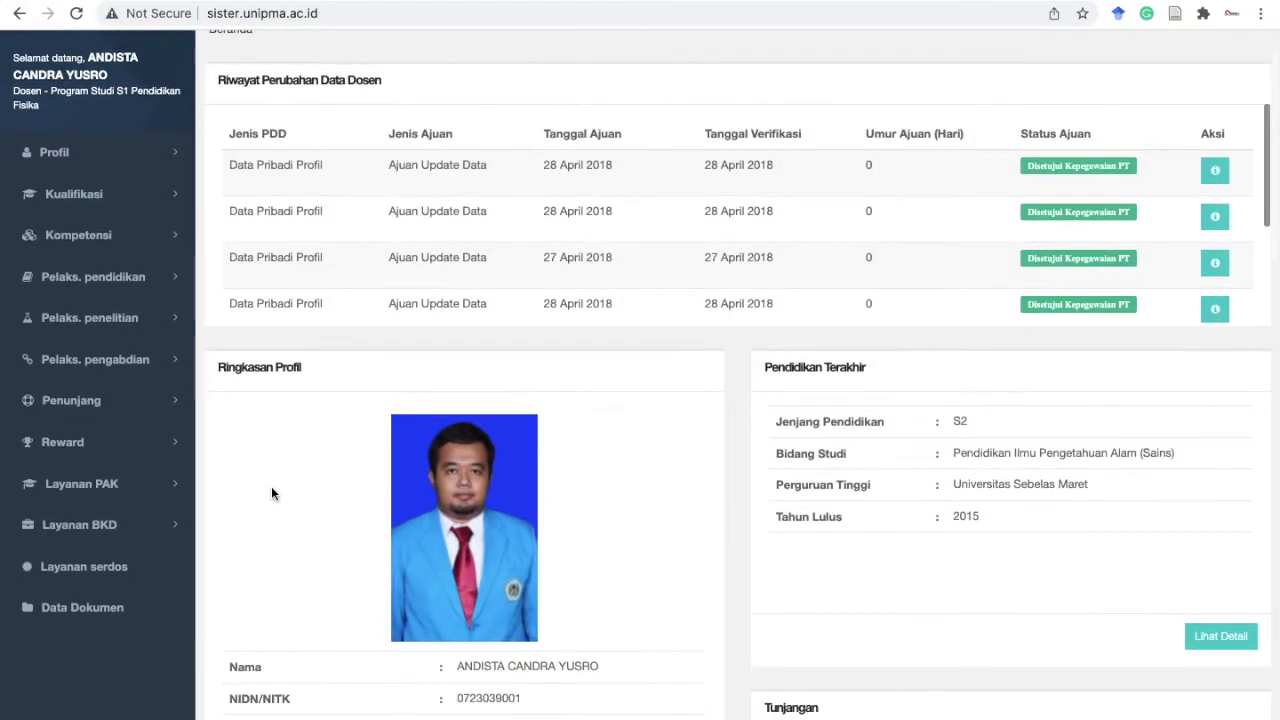
left_click(145, 526)
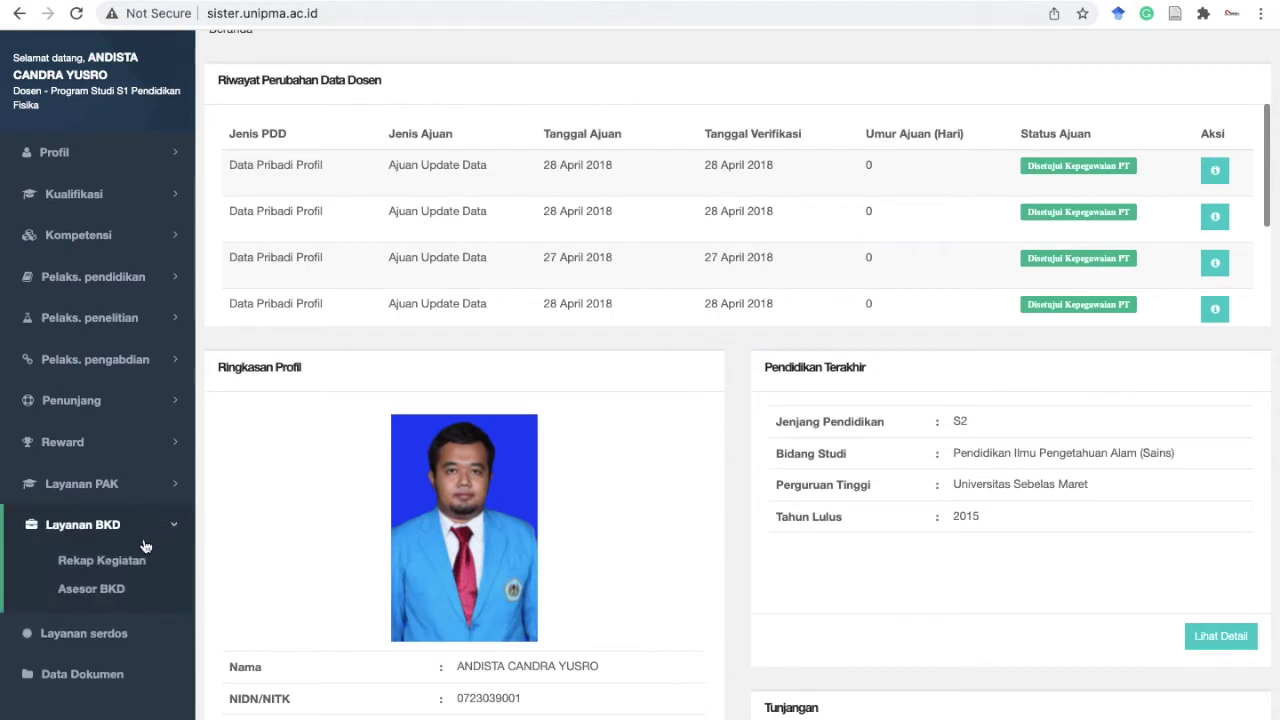
left_click(126, 566)
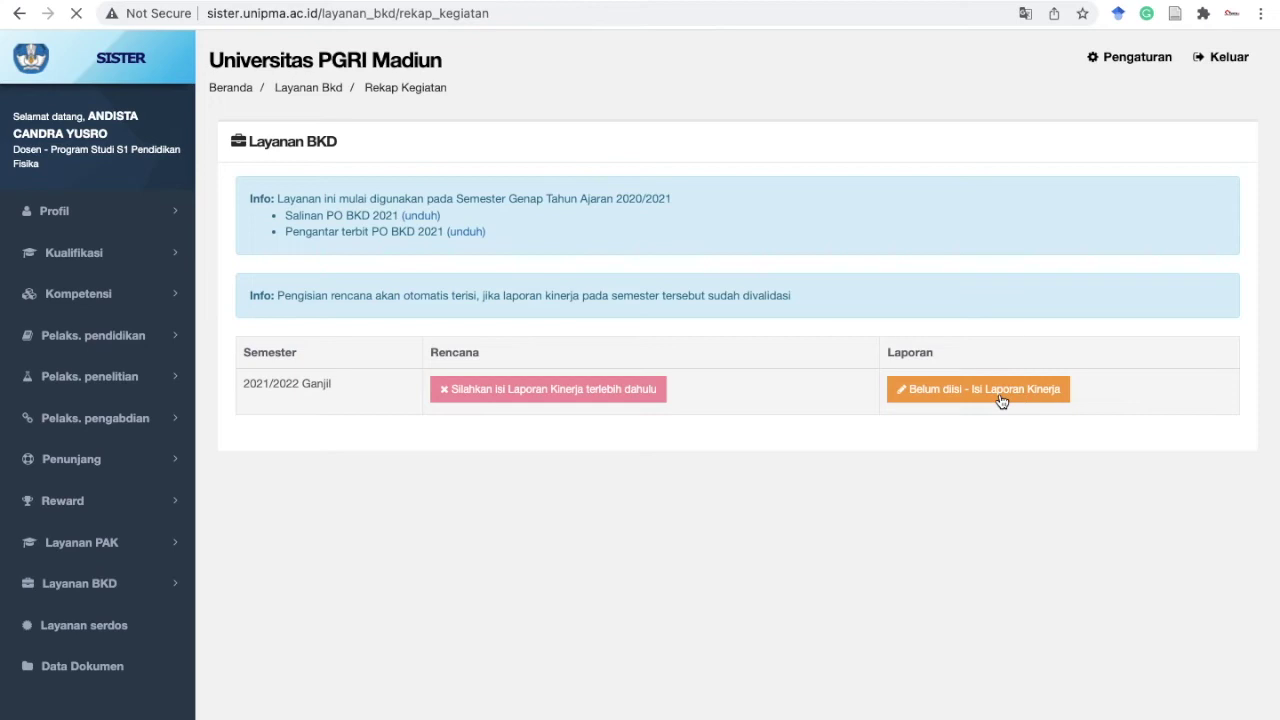
left_click(1001, 400)
left_click(453, 360)
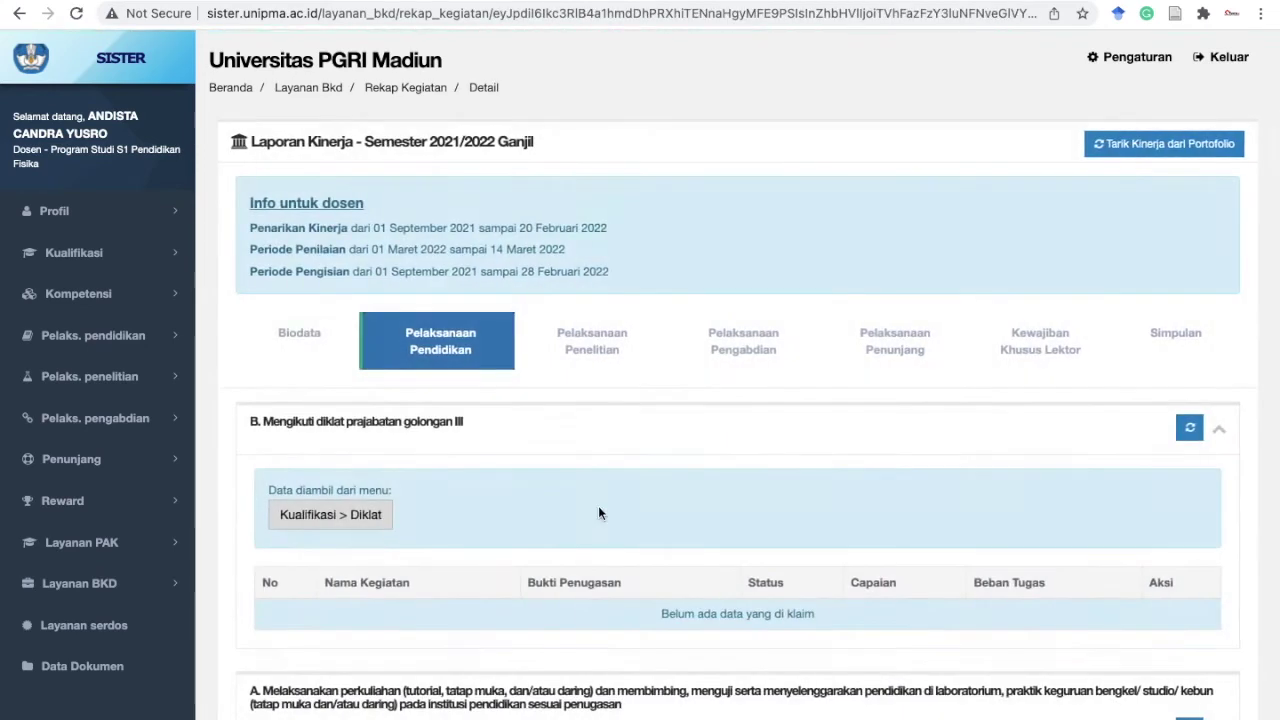
Step: Open the missing teaching evidence page for Fisika Statistik/Kelas A in a new browser tab and switch to it
scroll(599, 513, "down", 6)
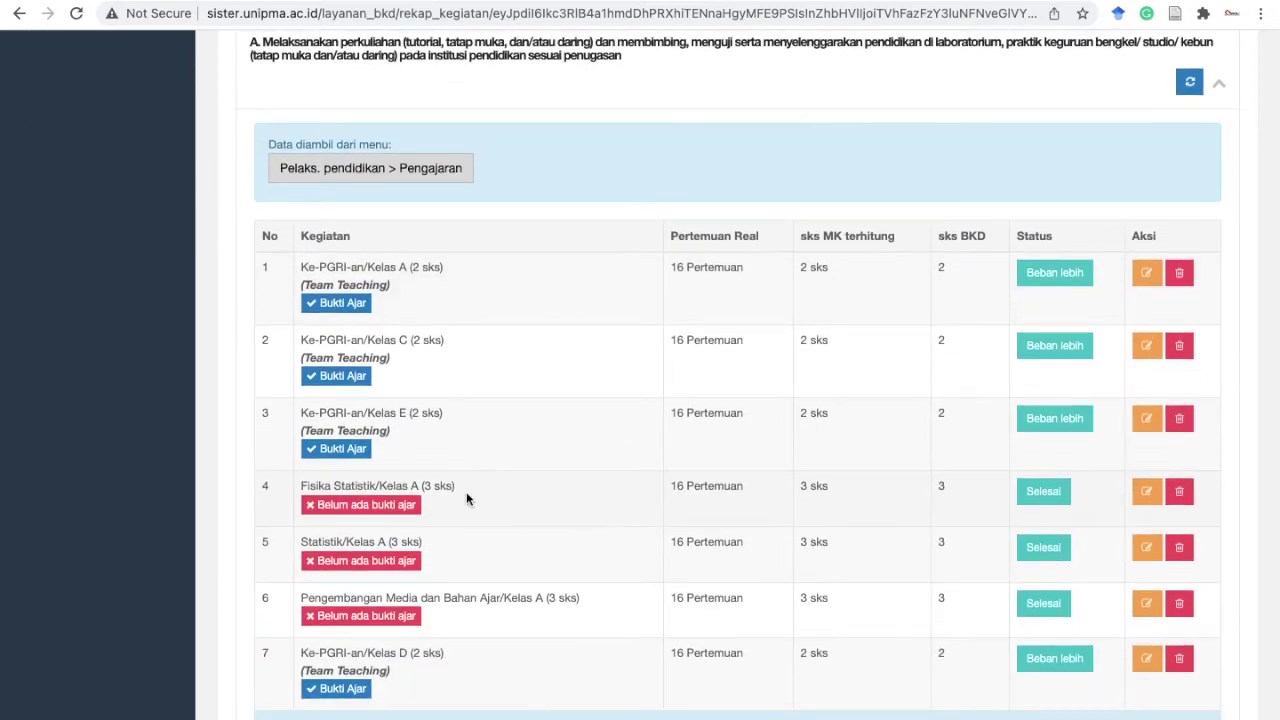
right_click(388, 512)
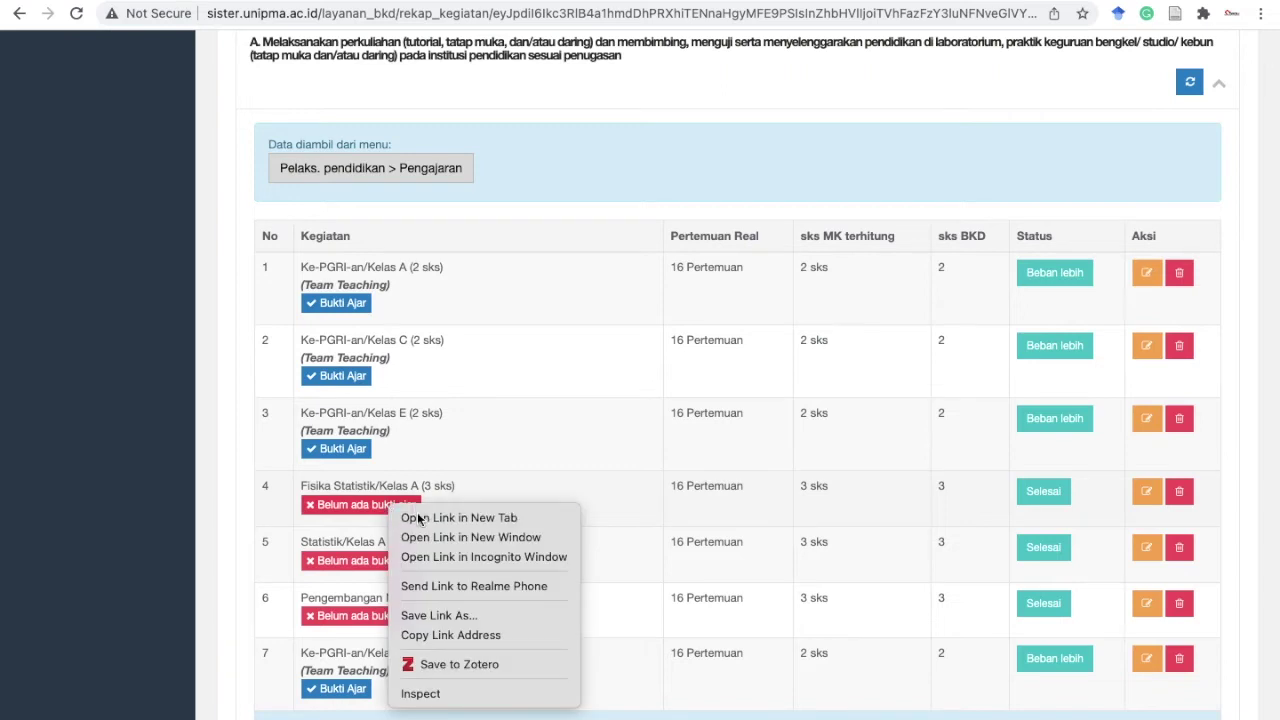
left_click(410, 517)
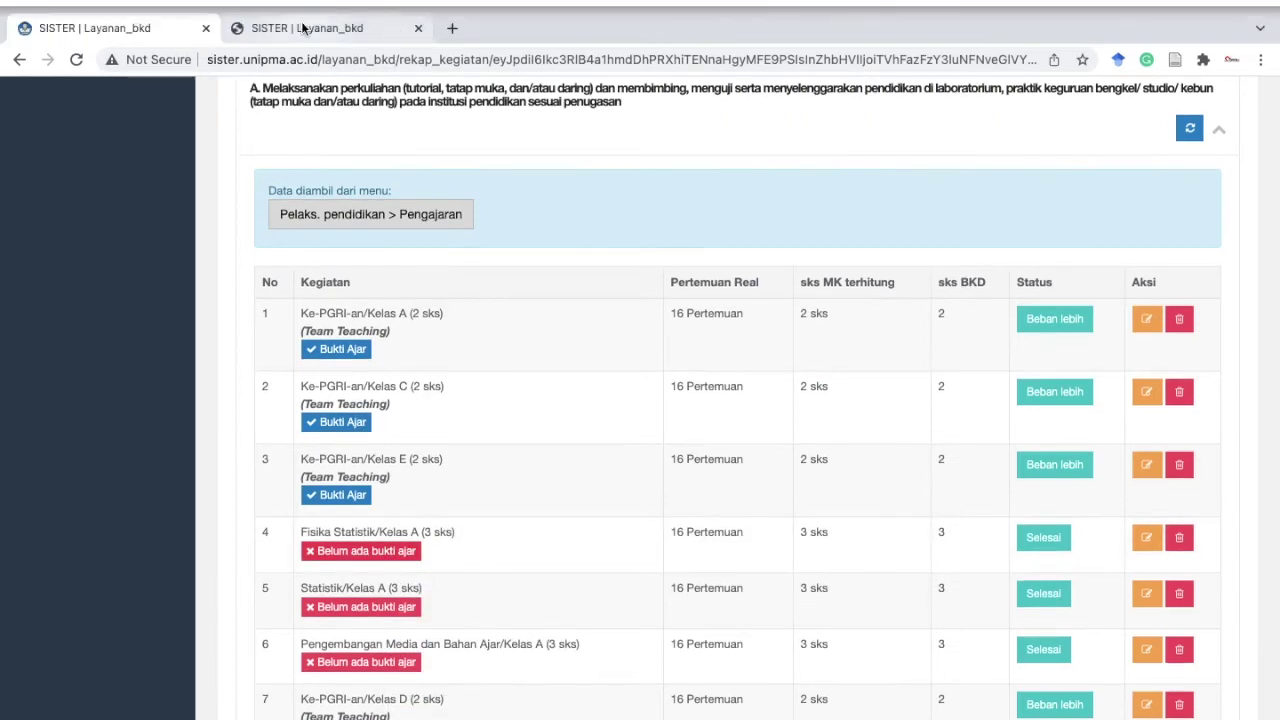
left_click(303, 28)
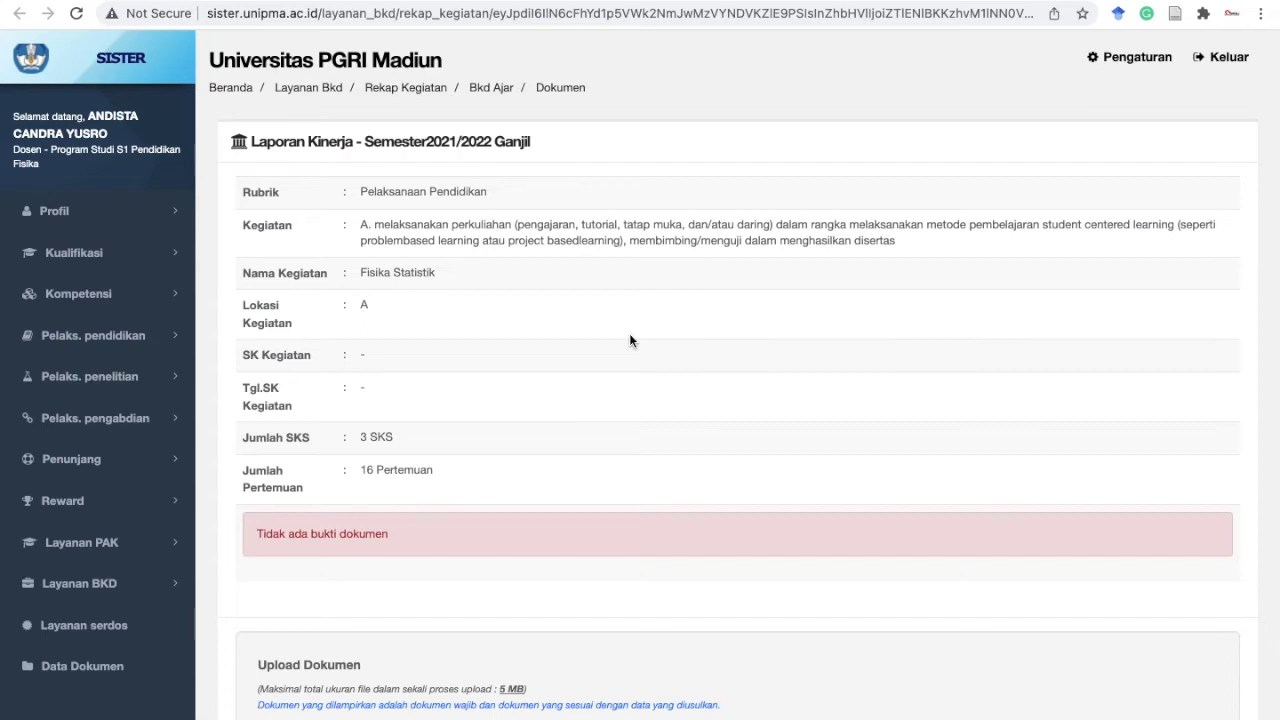
Step: Attach SK Ngajar Gasal 21-22.pdf from Downloads as evidence and name the document "SK Pengampu Matakuliah"
scroll(630, 340, "down", 4)
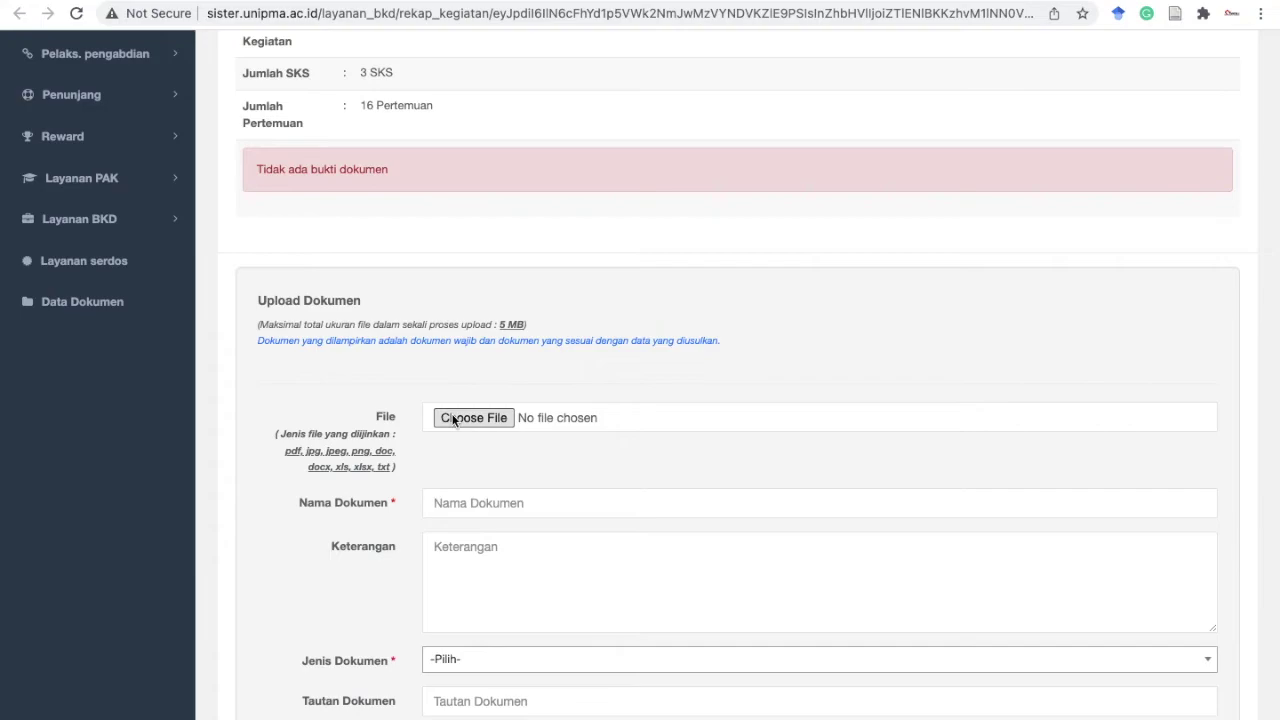
left_click(453, 420)
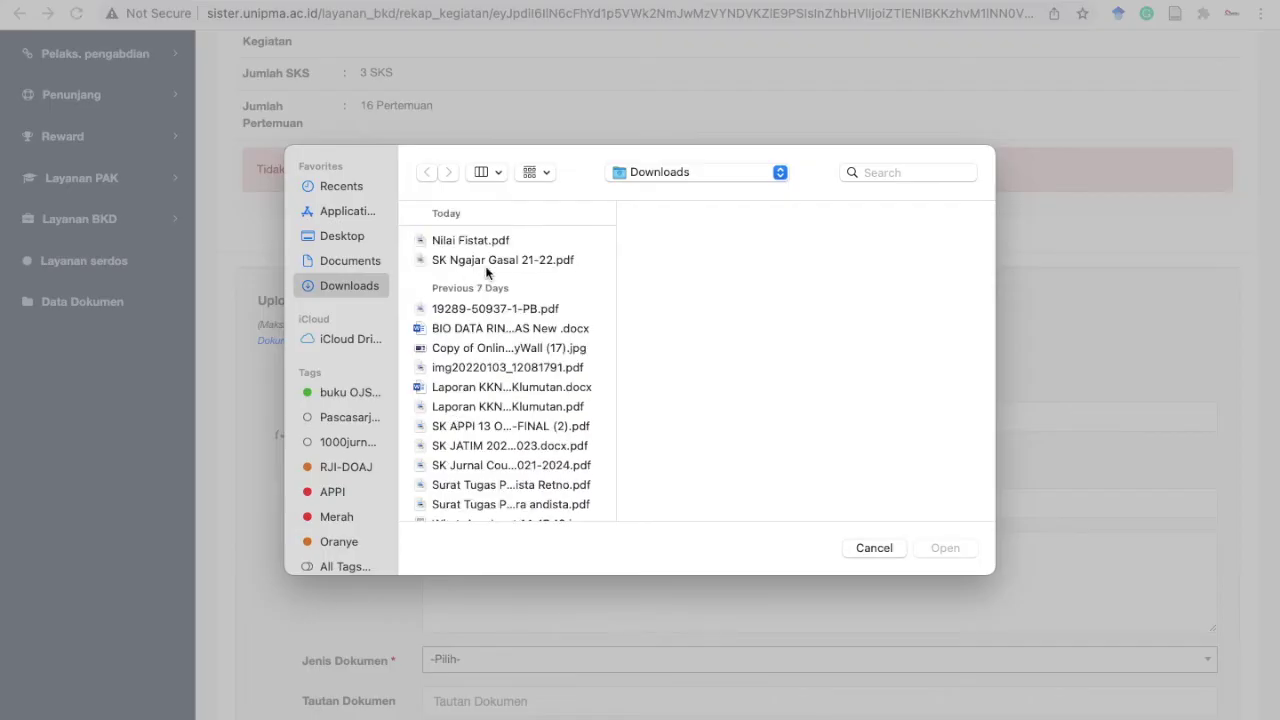
double_click(501, 260)
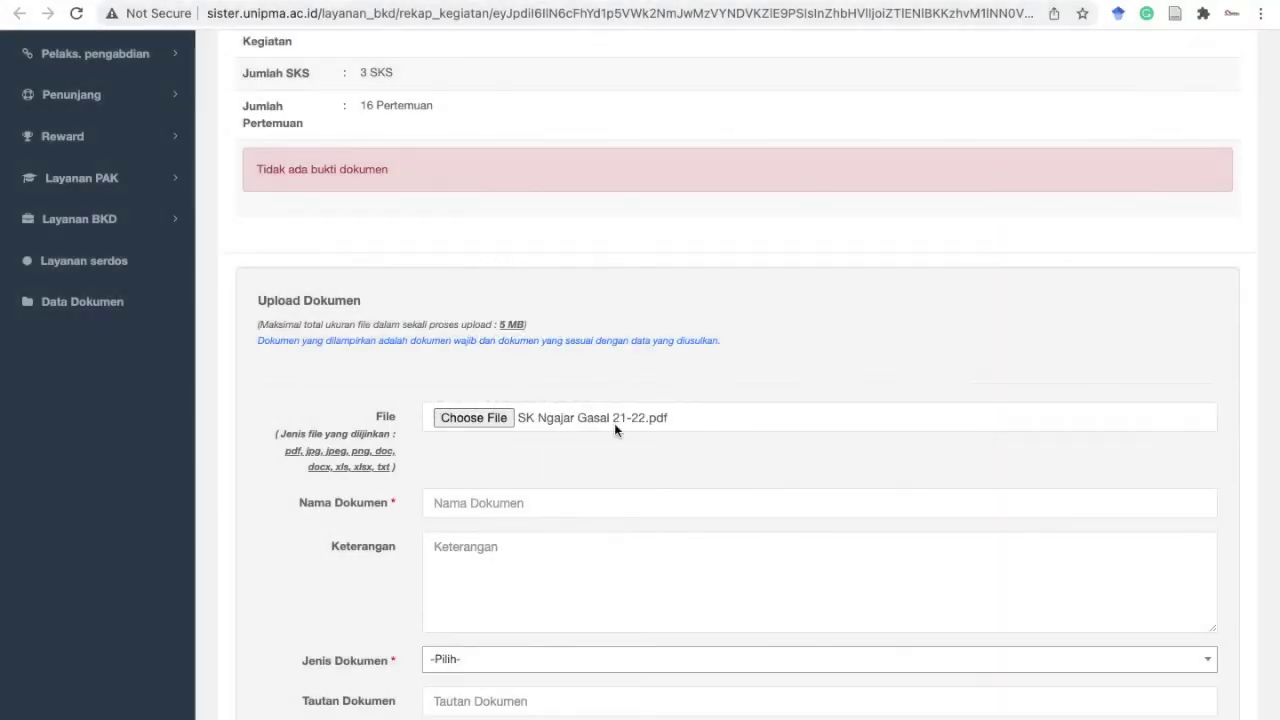
left_click(527, 502)
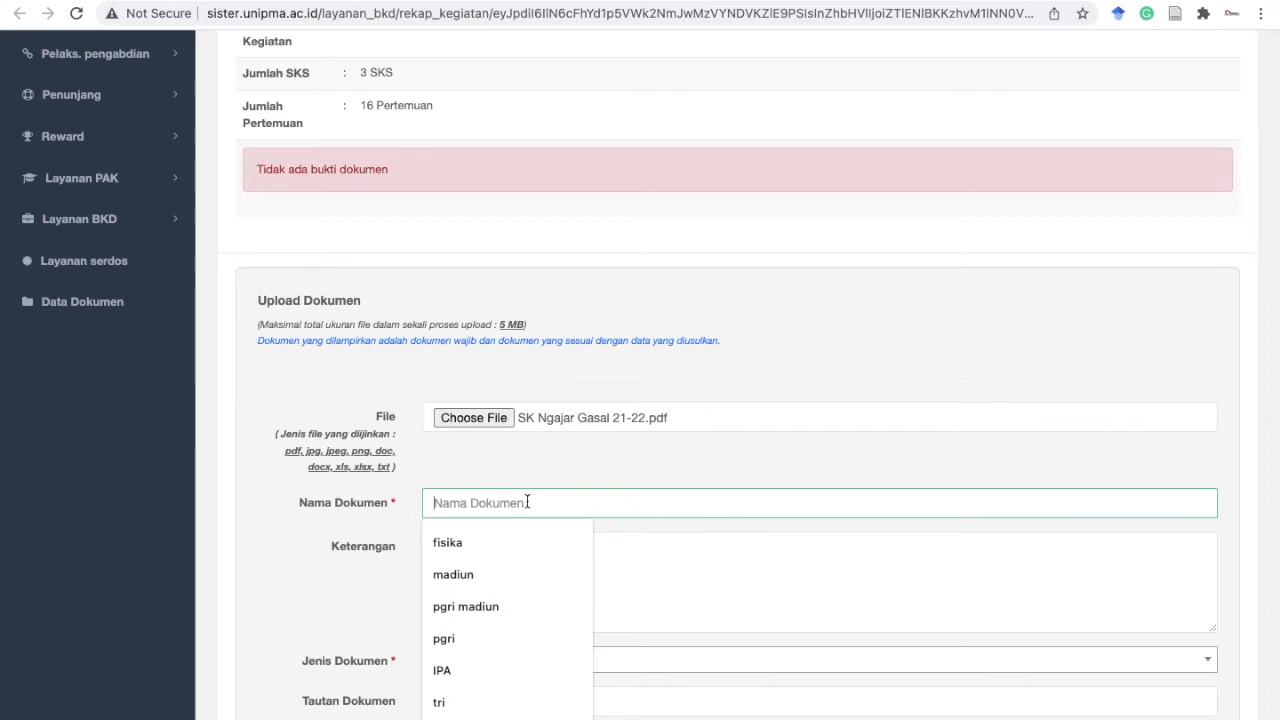
type("SK Pengampu Matakuliah")
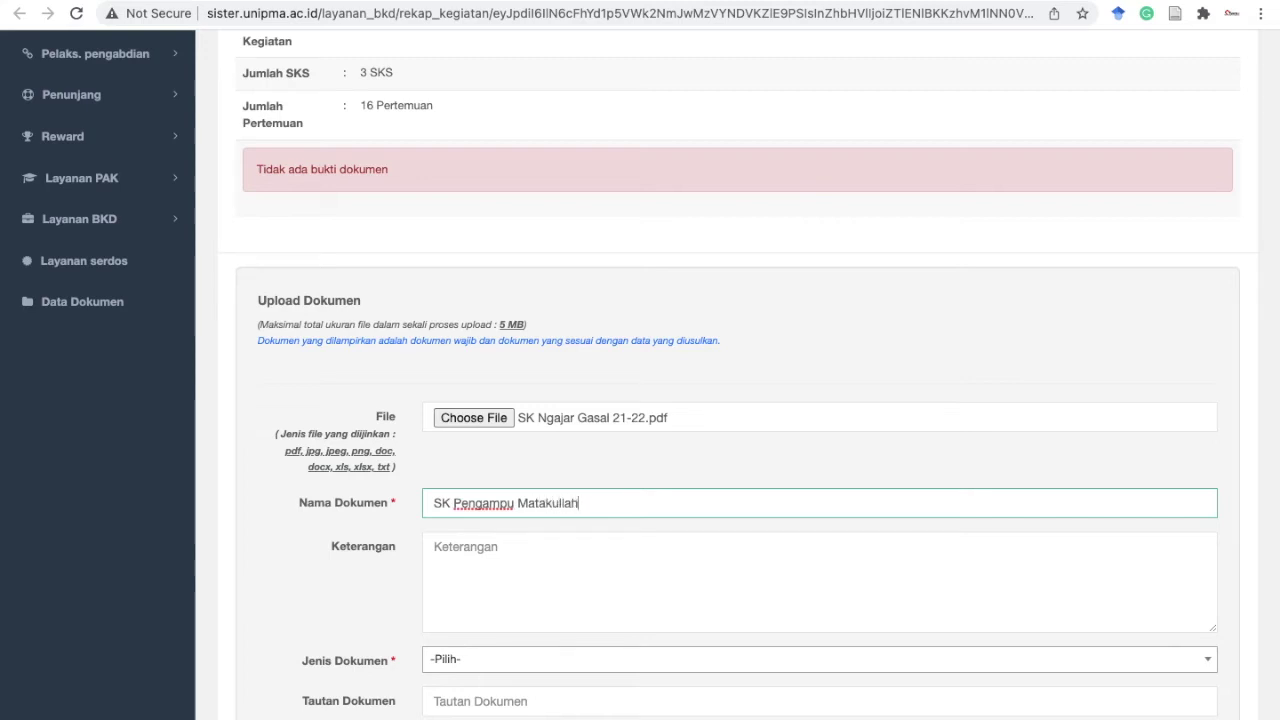
Step: Describe the document as "Fisika Statistik", set its type to SK Penugasan and save it
scroll(503, 574, "down", 3)
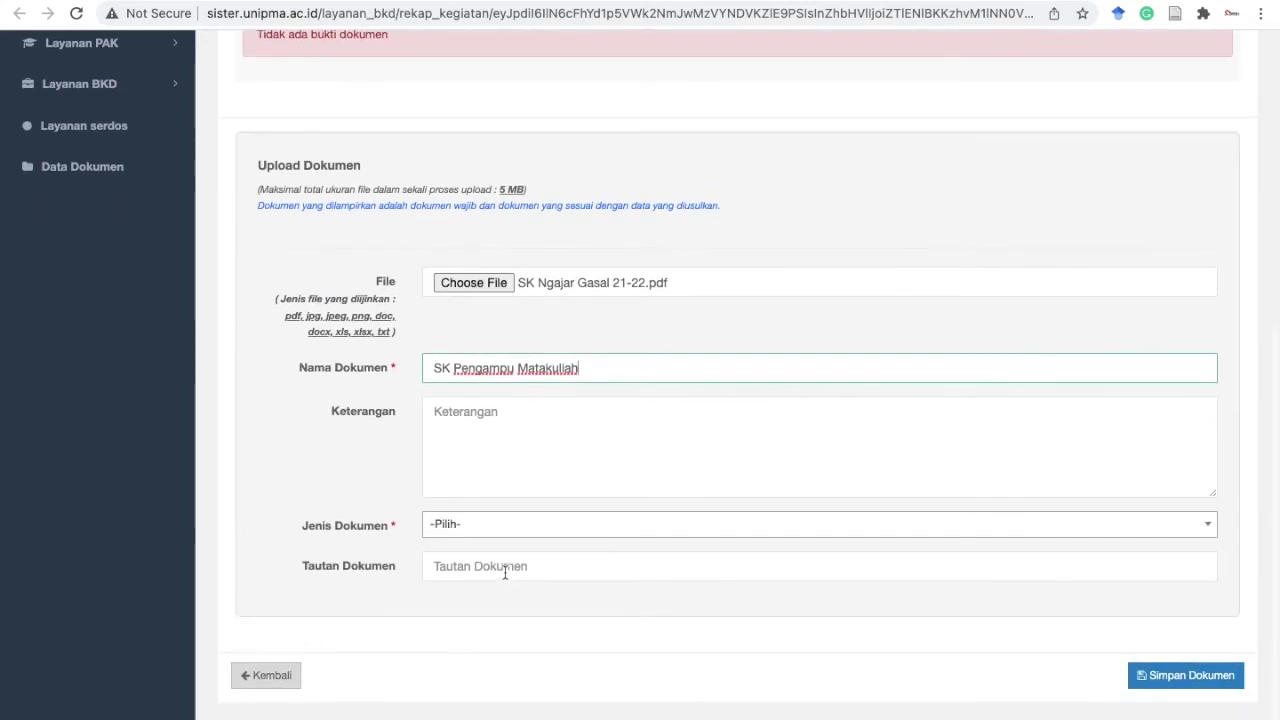
left_click(509, 424)
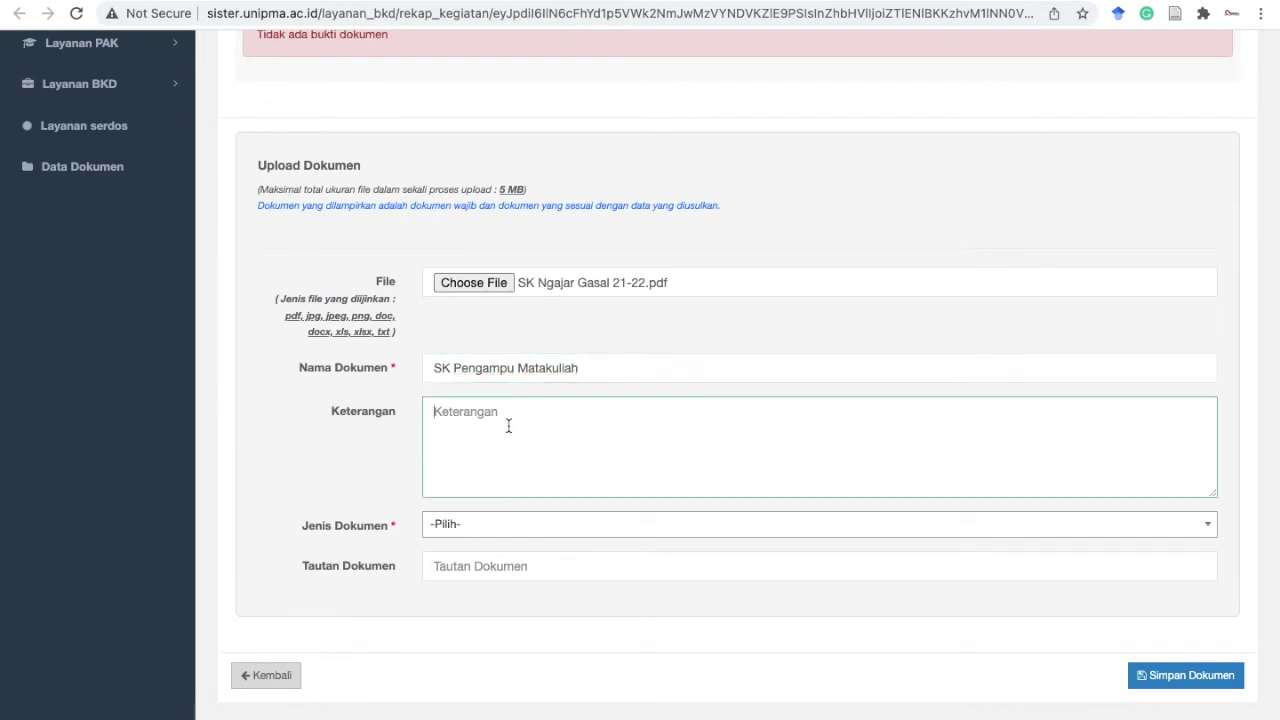
type("Fisika Statistik")
left_click(545, 531)
type("penu")
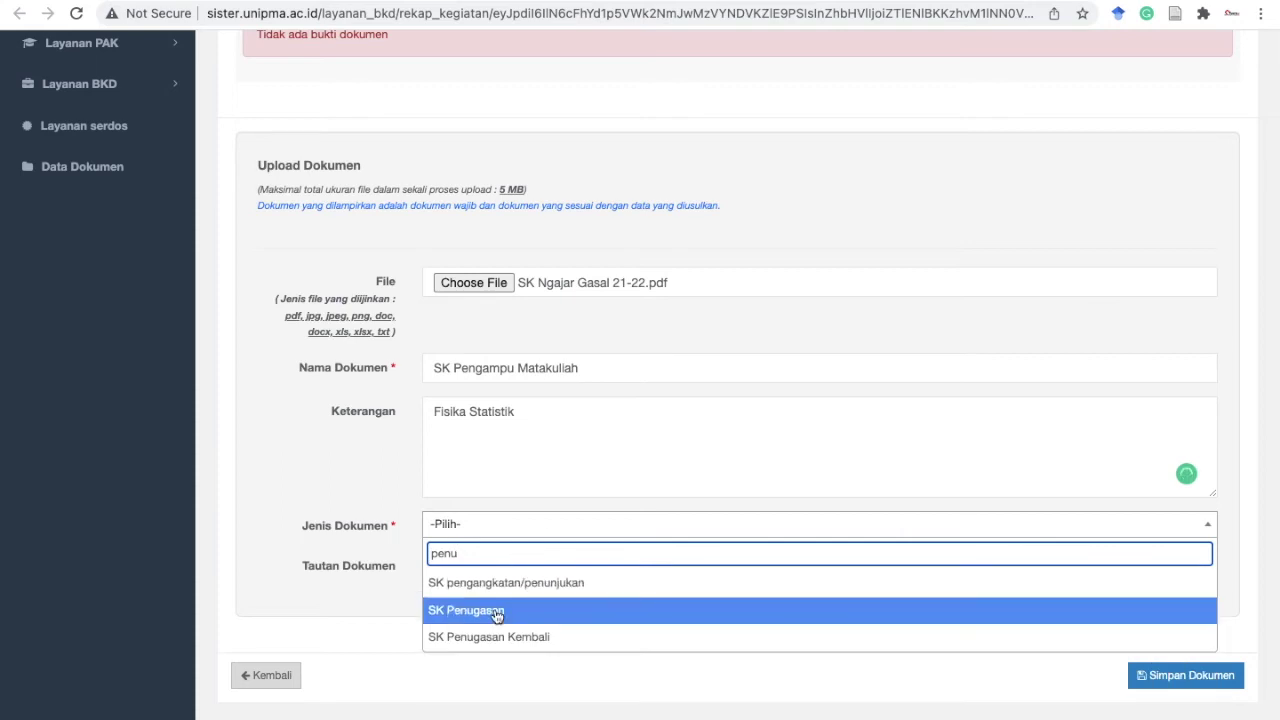
left_click(496, 614)
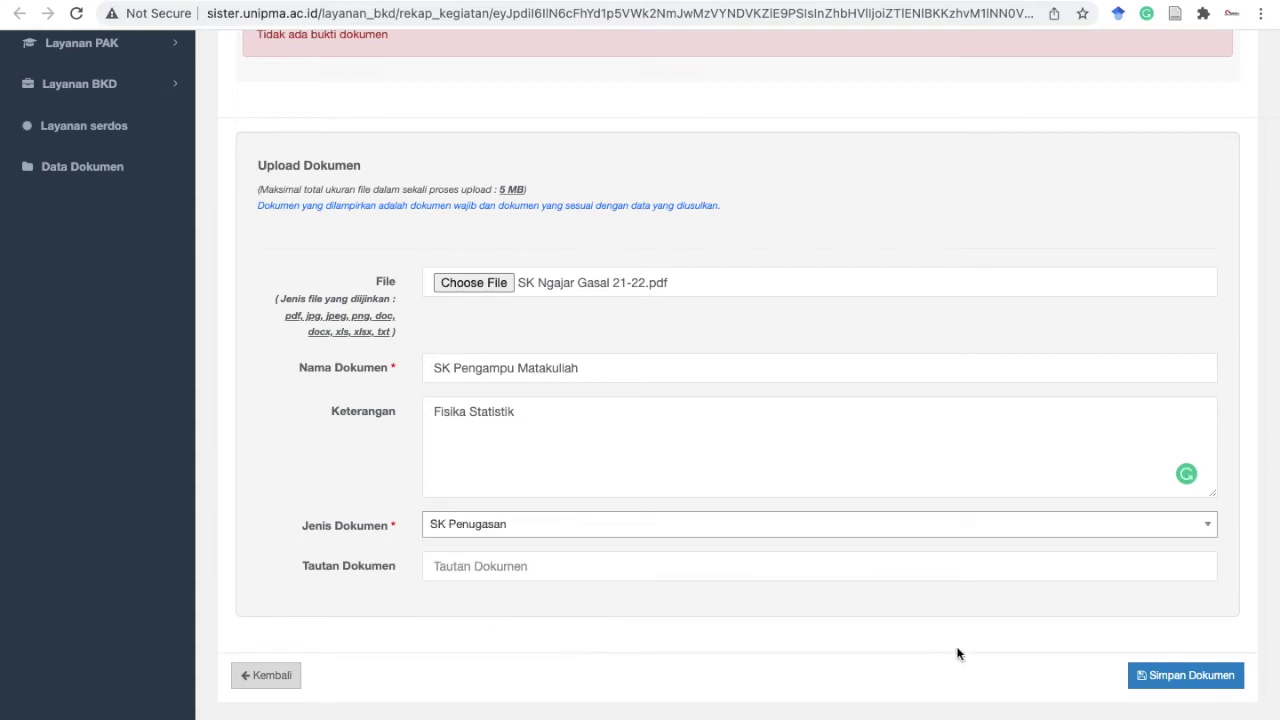
left_click(1188, 676)
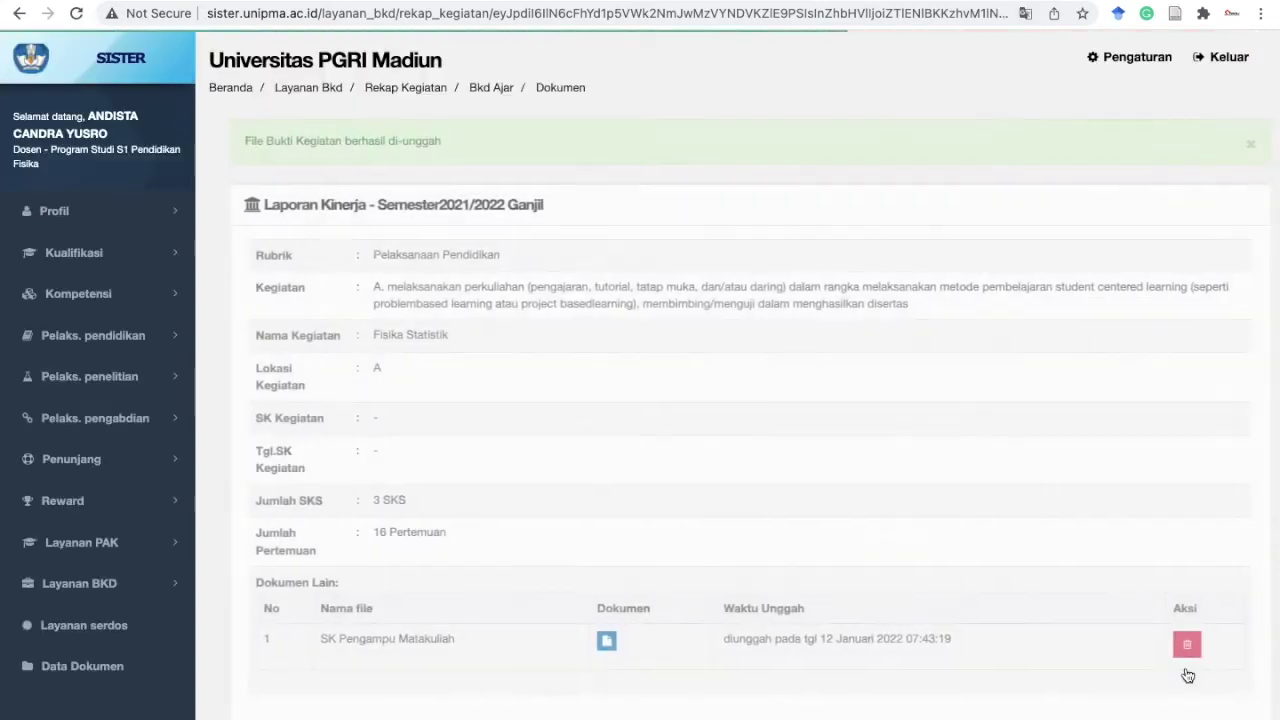
Step: Attach Nilai Fistat.pdf from Downloads as a second document and name it "Nilai Matakuliah Fisika Statistik"
scroll(925, 546, "down", 3)
scroll(925, 546, "down", 3)
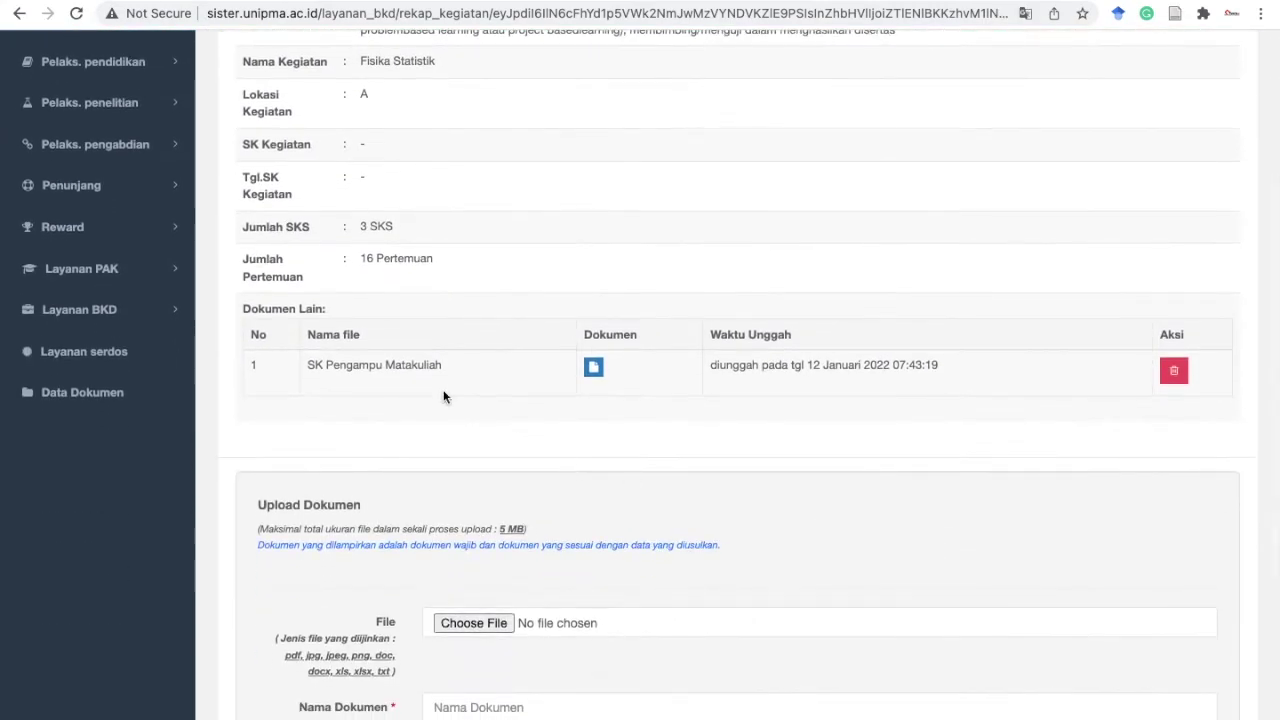
scroll(444, 397, "down", 4)
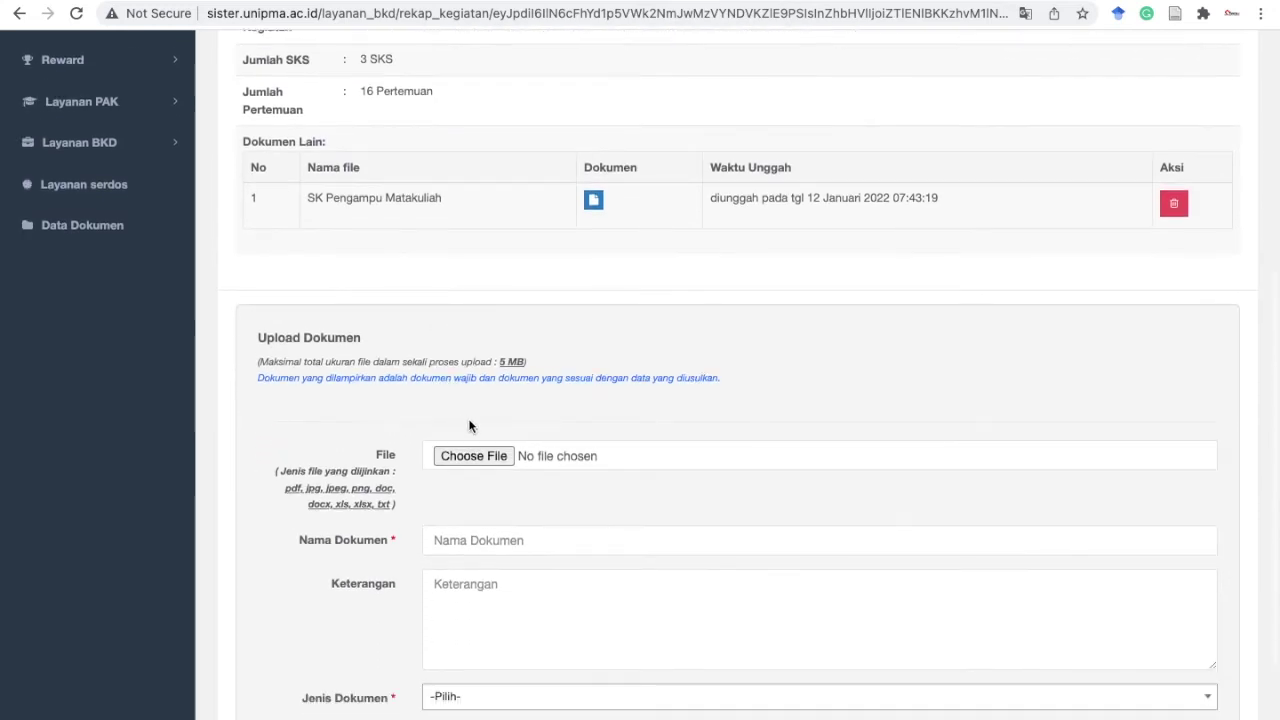
left_click(474, 456)
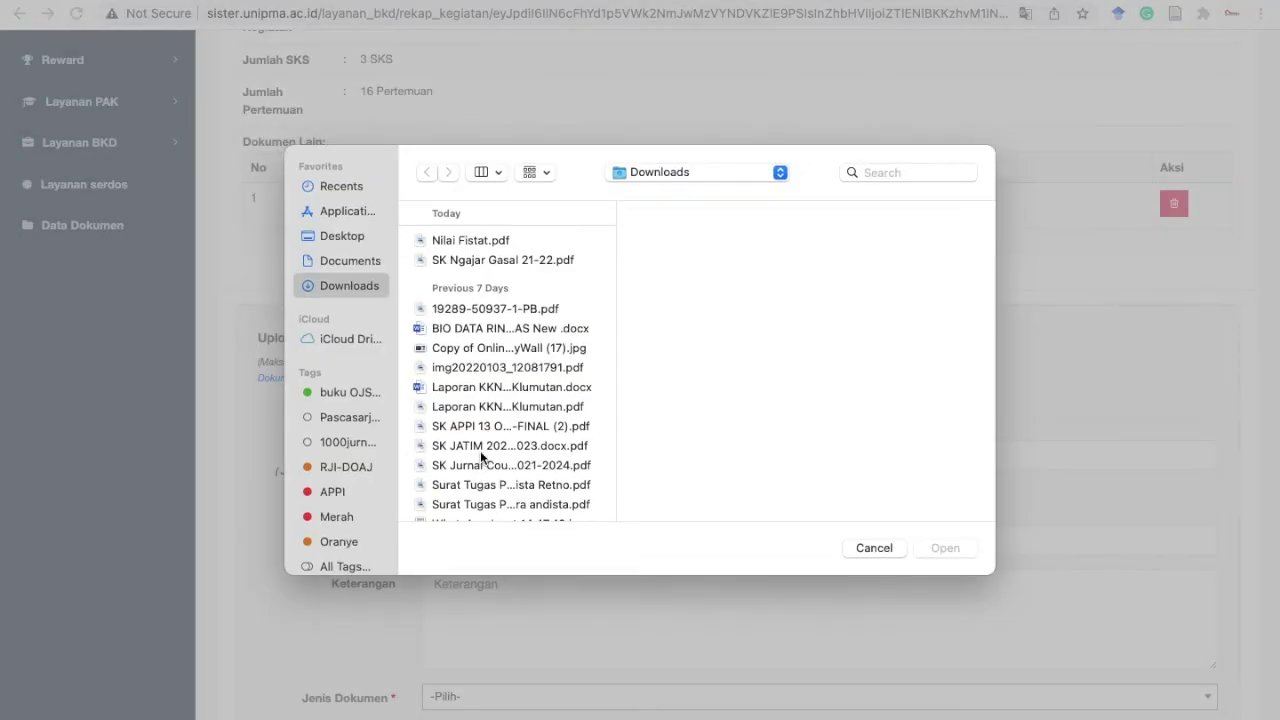
double_click(529, 241)
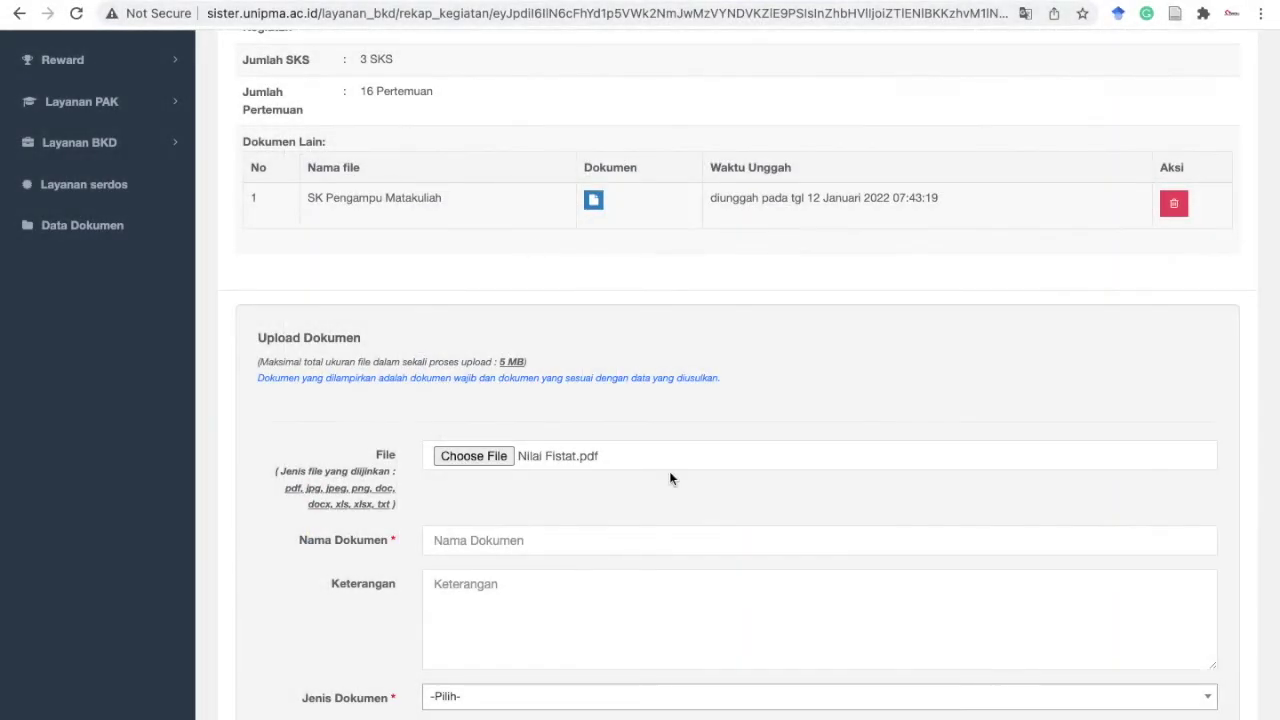
scroll(670, 478, "down", 4)
left_click(462, 366)
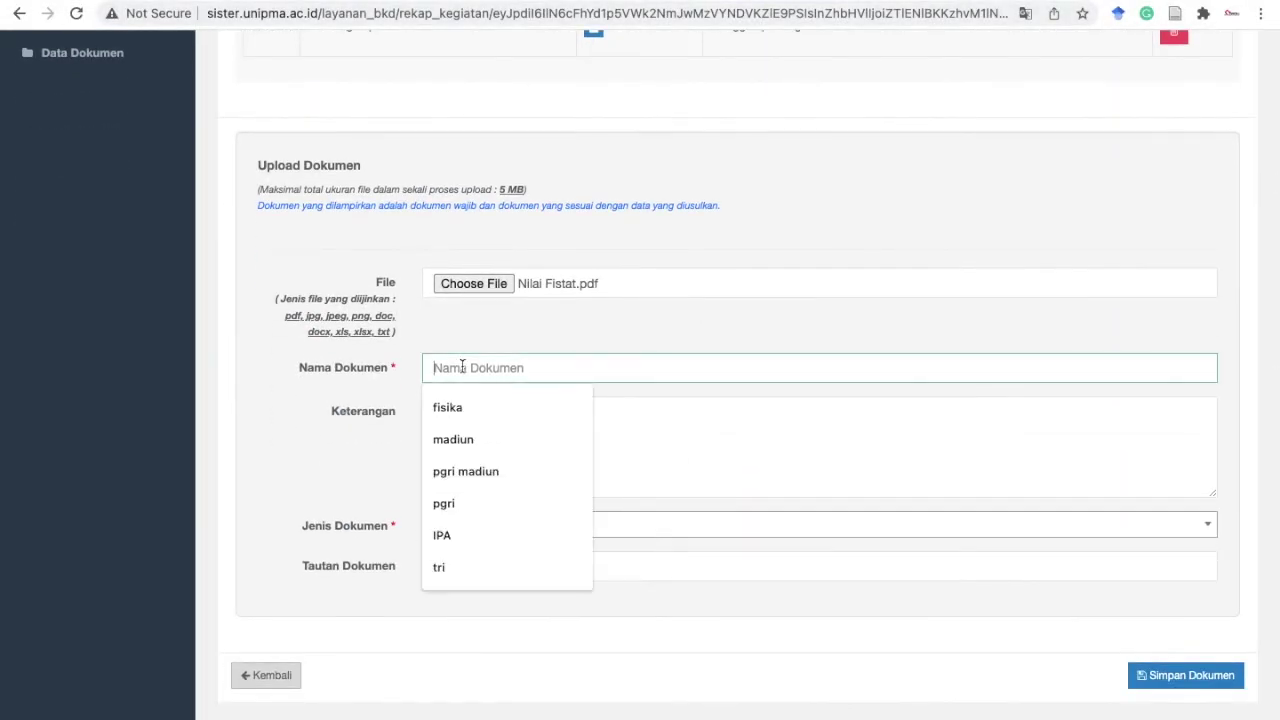
type("Nilai Matakuliah Fisika Statistik")
Step: Set the grade document's type to Lainnya and save it
left_click(480, 534)
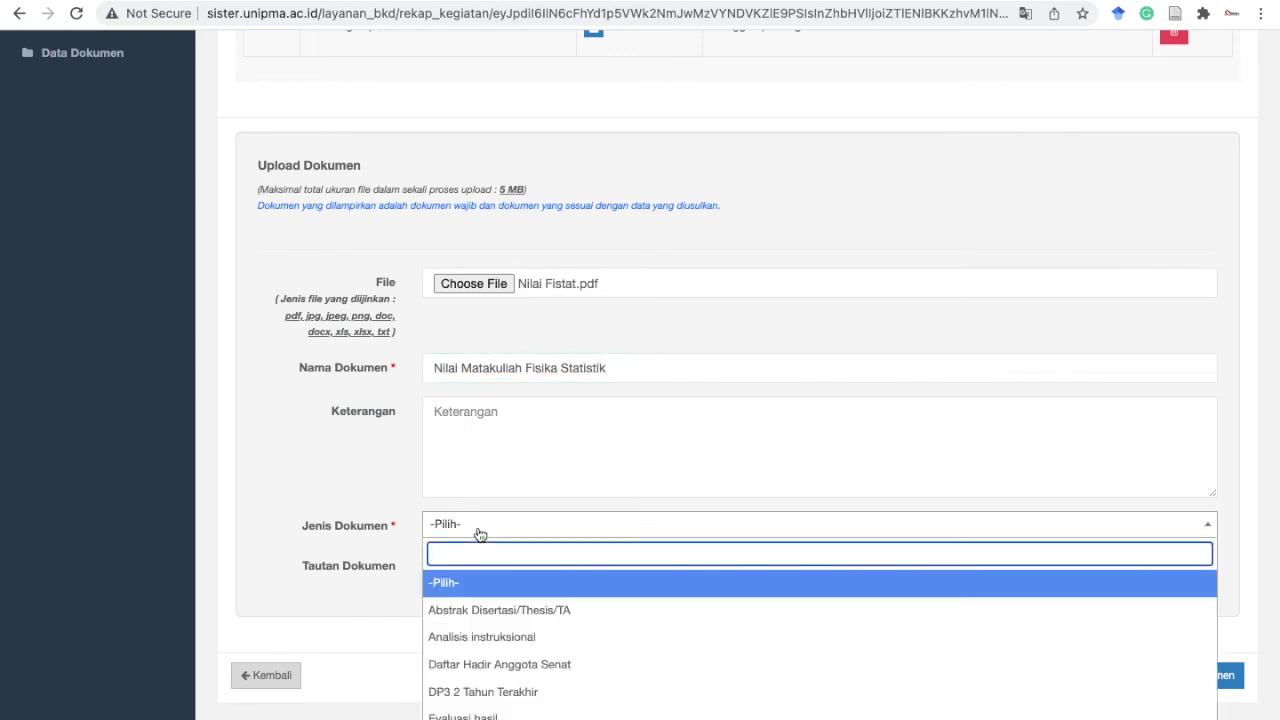
scroll(508, 614, "down", 2)
type("la")
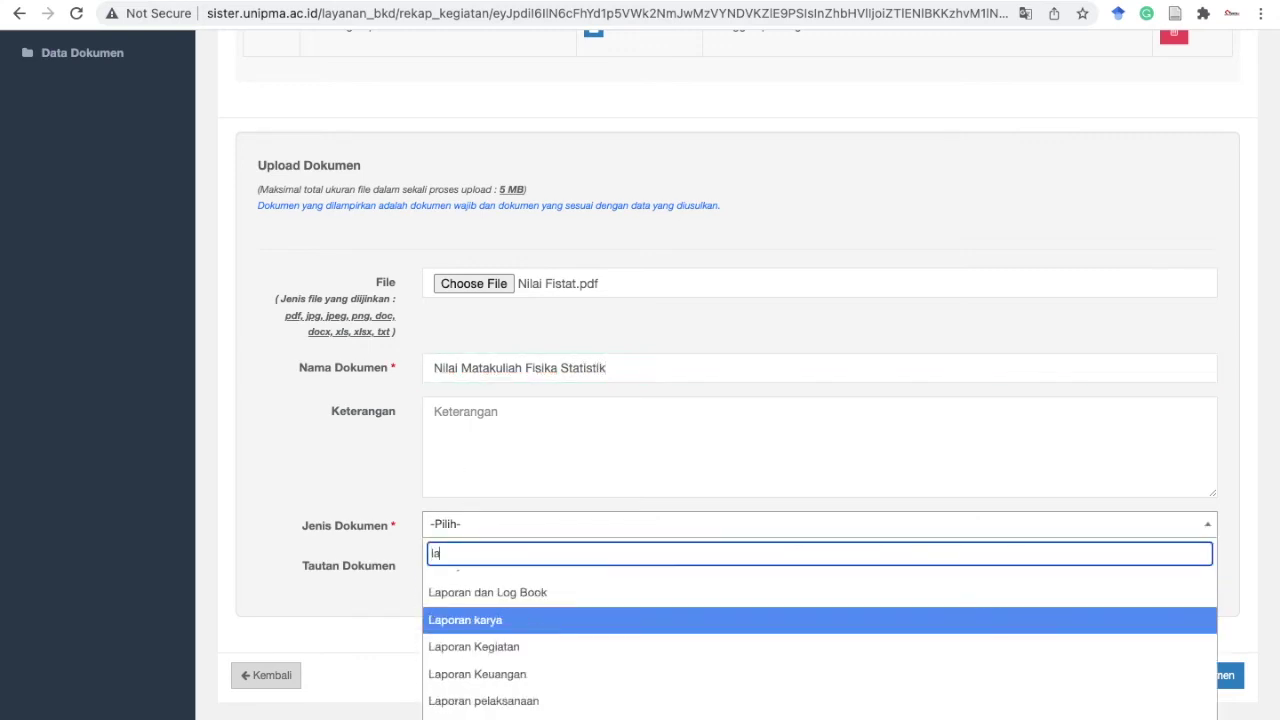
type("i")
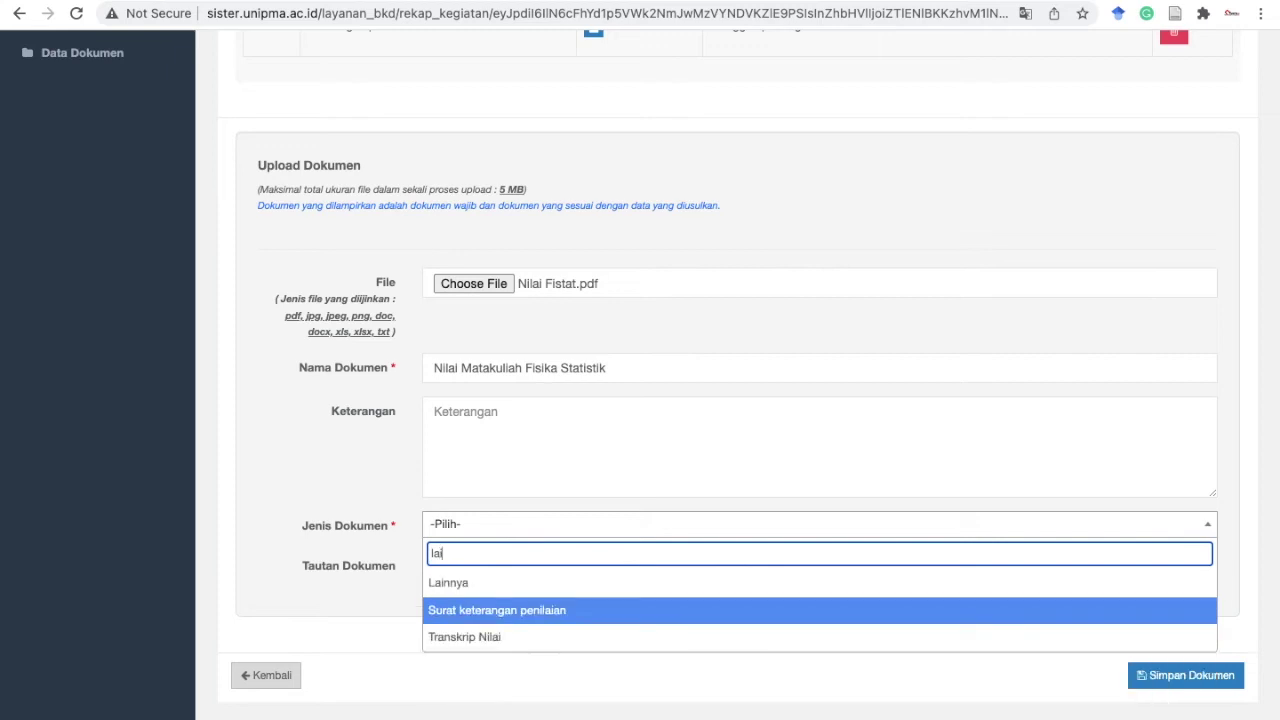
left_click(510, 578)
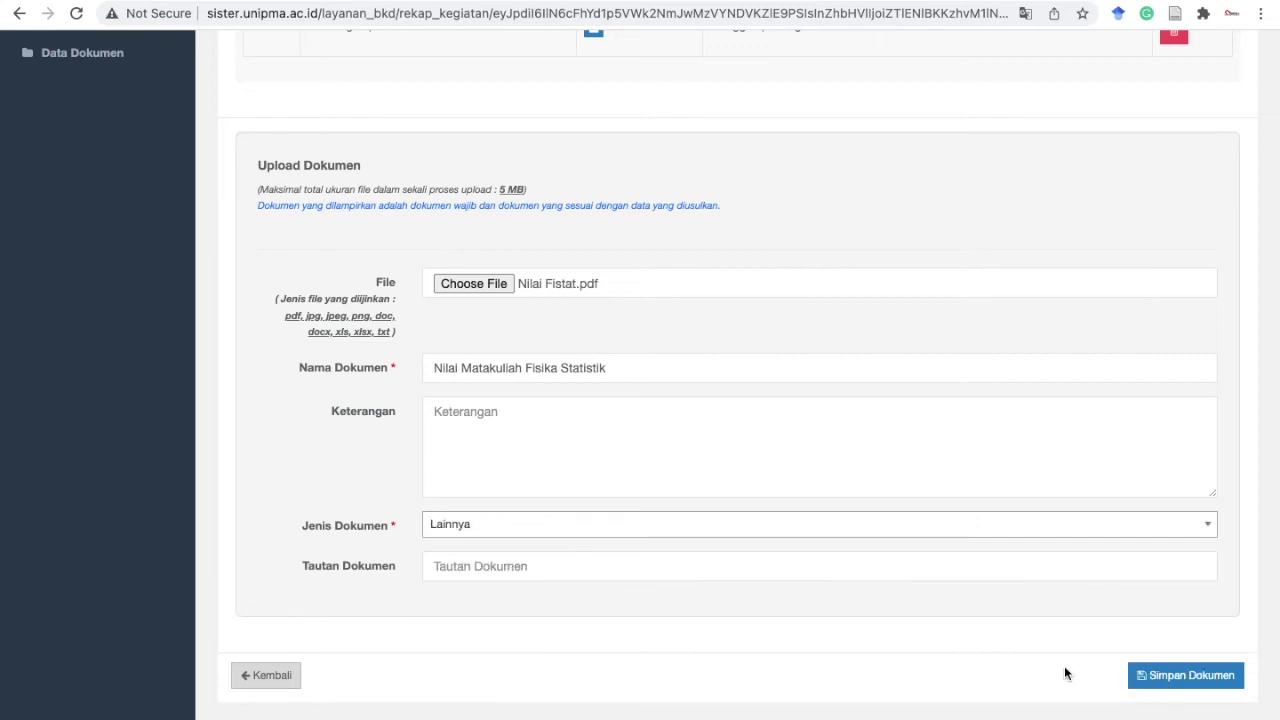
left_click(1180, 674)
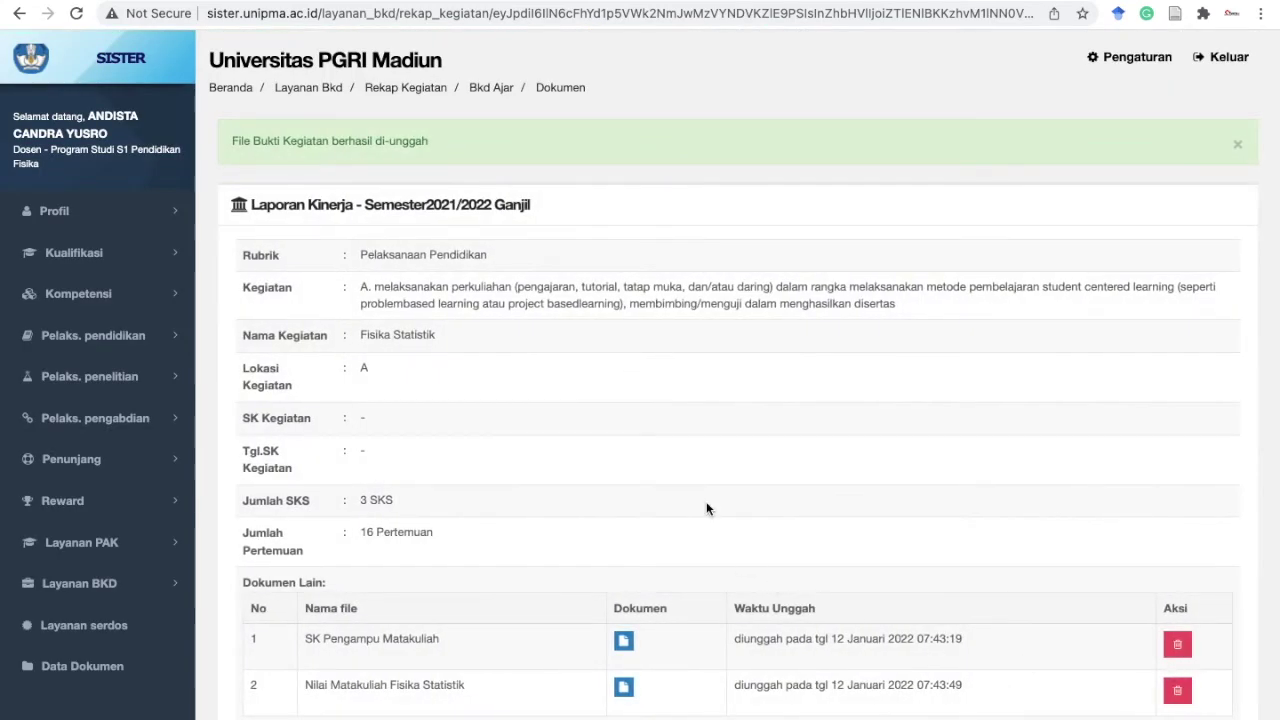
Step: Review the uploaded documents, return to the performance report and reload it to check the evidence status of Fisika Statistik/Kelas A
scroll(706, 506, "down", 1)
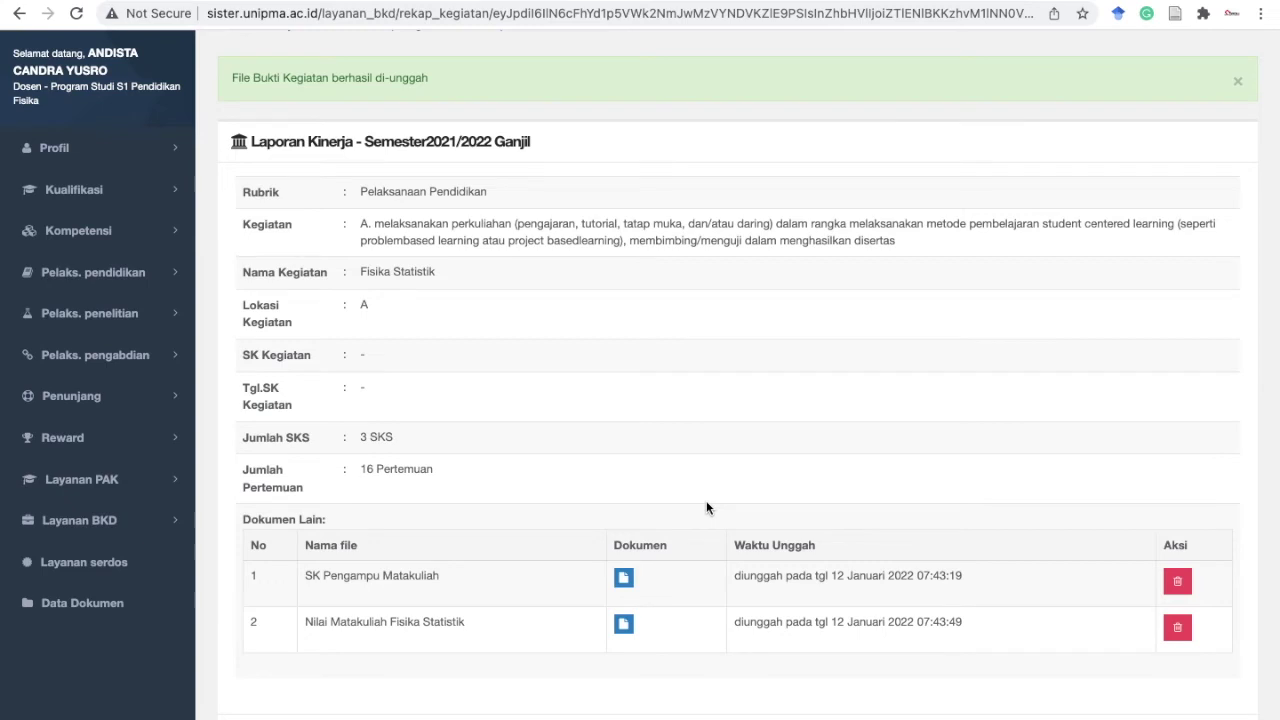
scroll(638, 425, "down", 1)
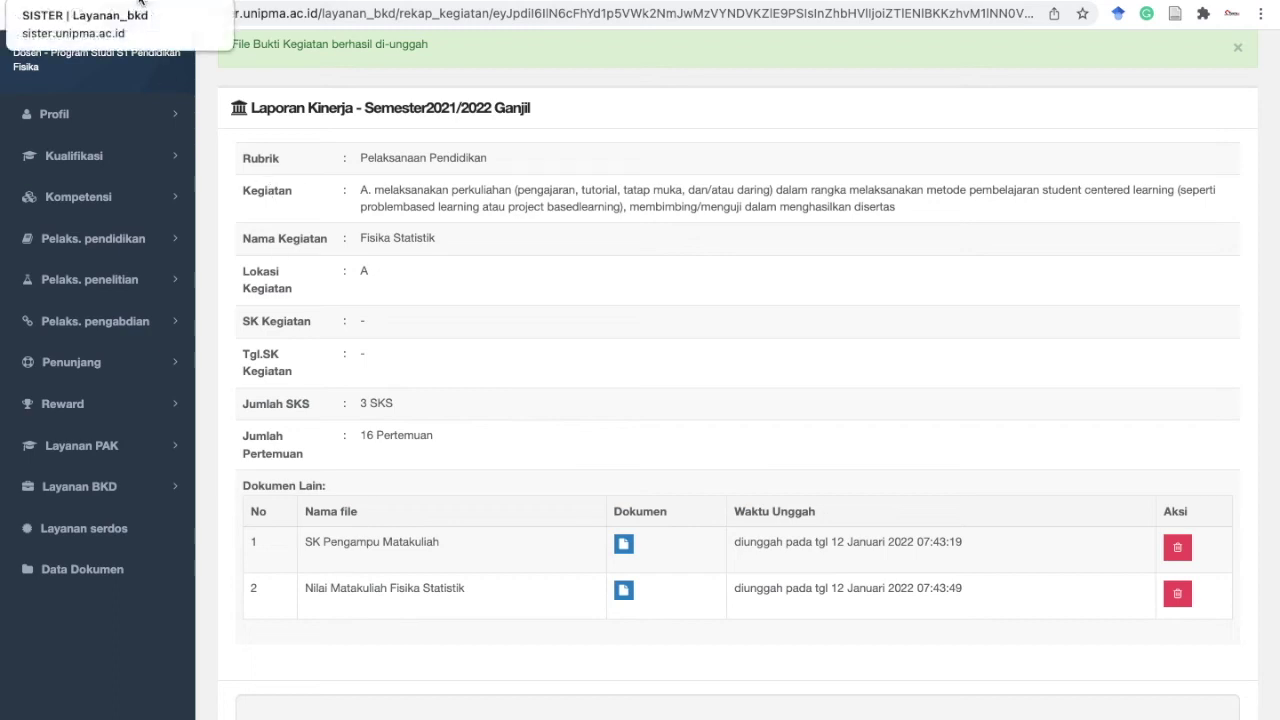
left_click(138, 3)
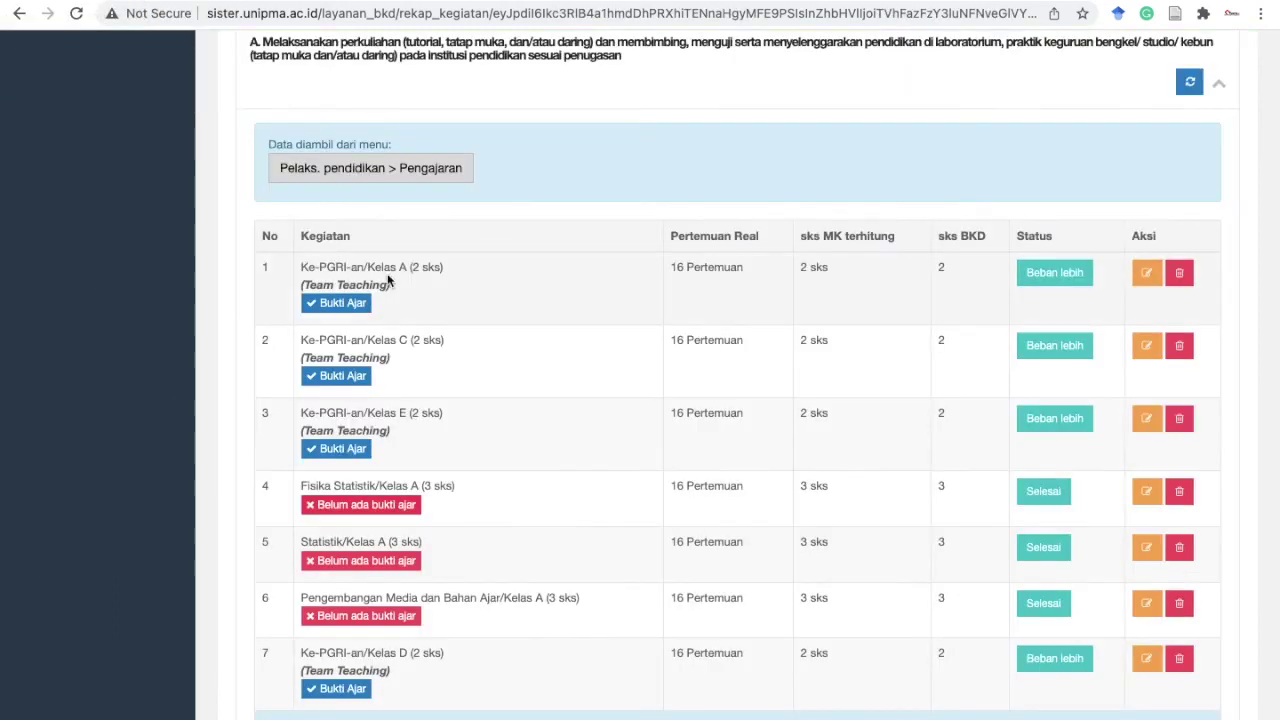
left_click(76, 14)
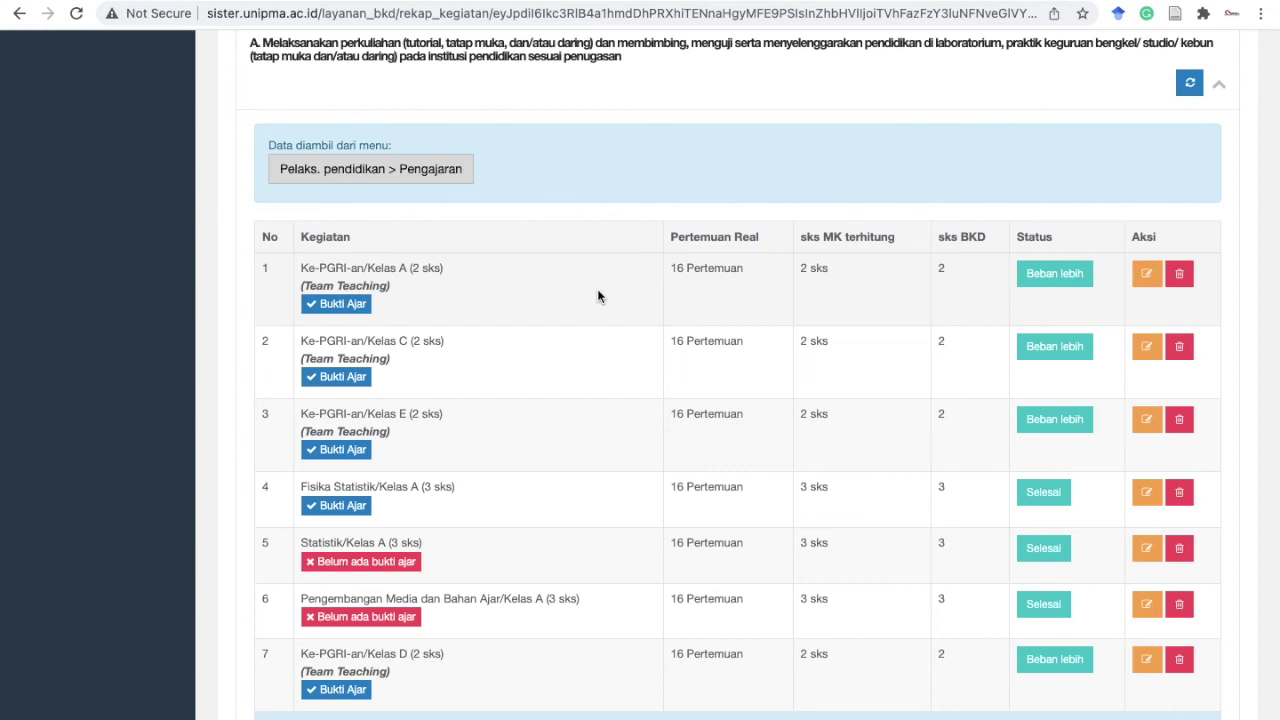
scroll(598, 295, "up", 5)
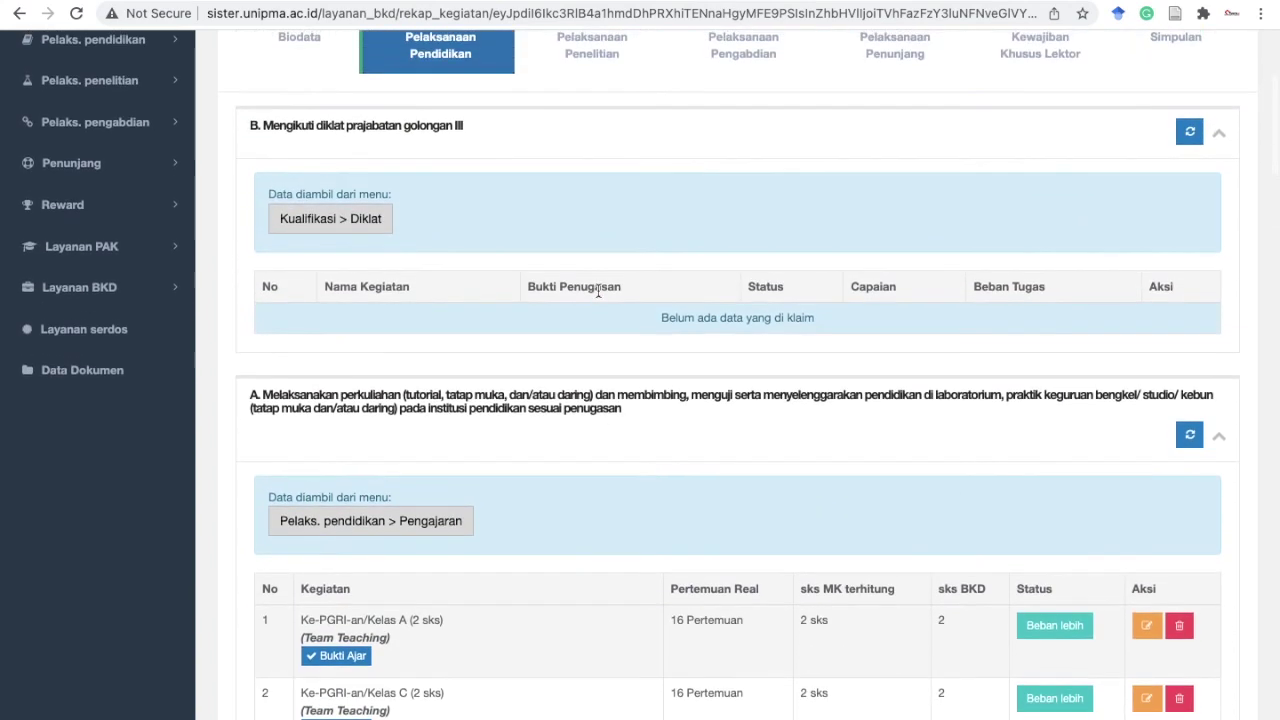